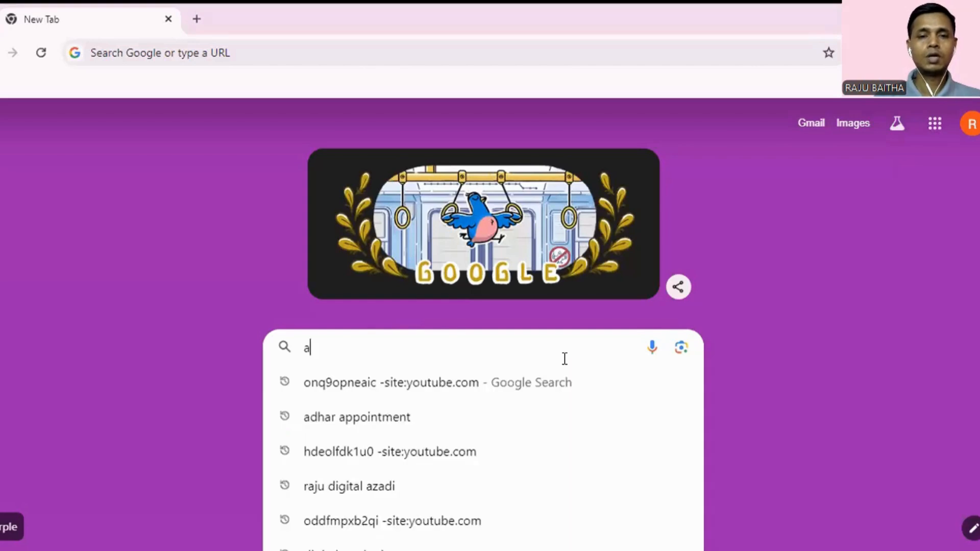
# Search Google for "adhaar appoint" and open the UIDAI page for booking an Aadhaar appointment online.
pyautogui.write('ar ')
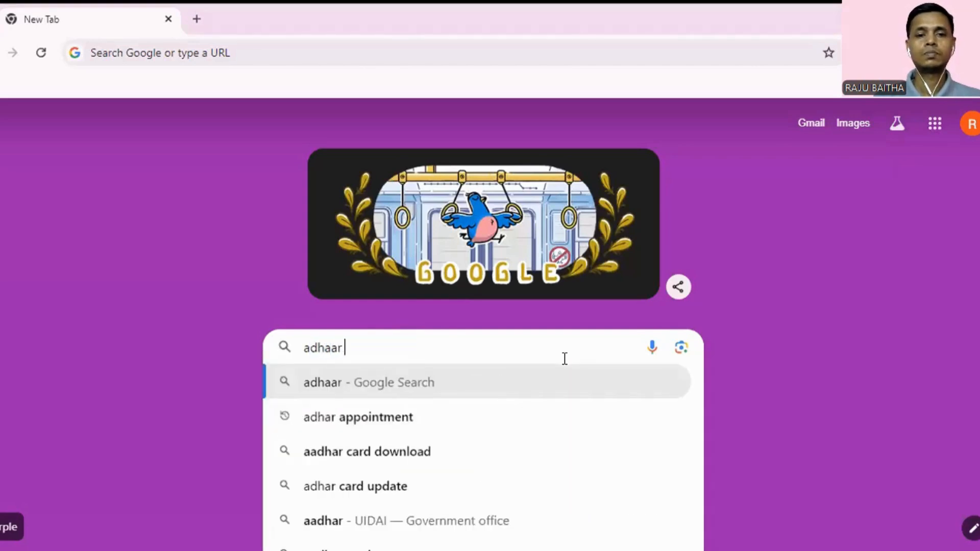
pyautogui.write('appoint')
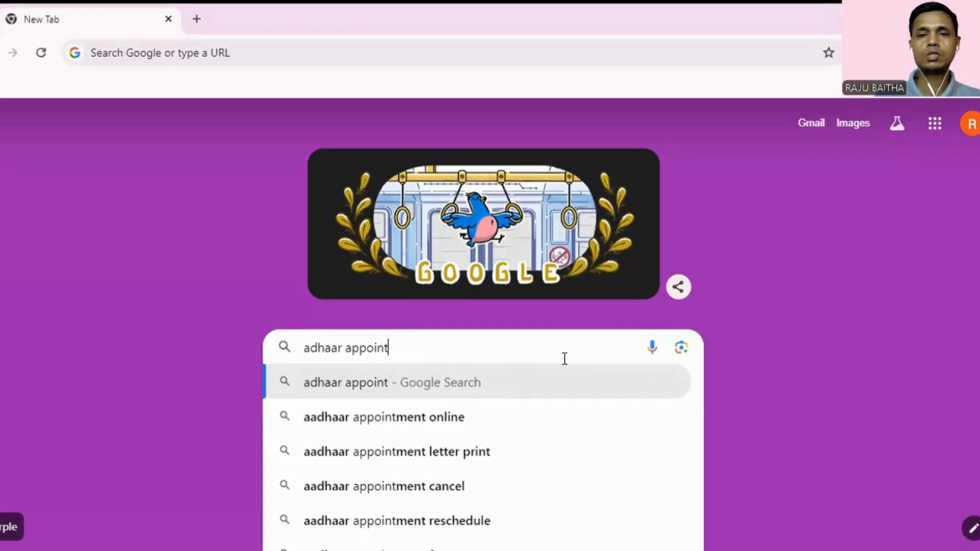
pyautogui.press('Return')
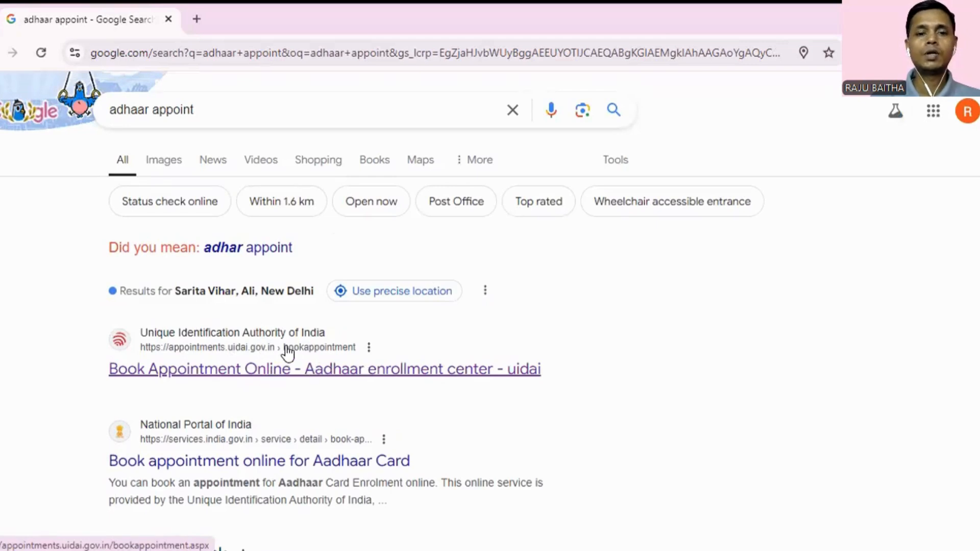
pyautogui.click(262, 375)
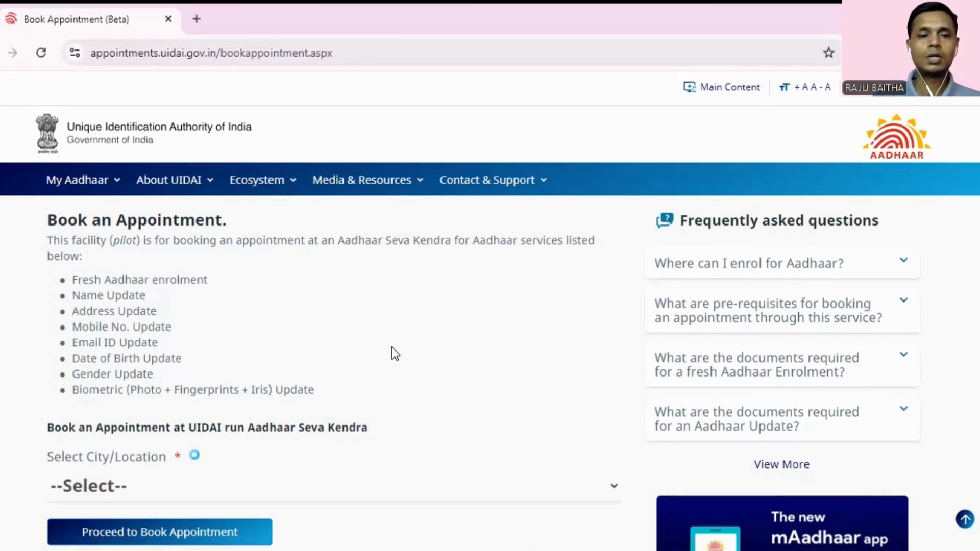
# Proceed to book an appointment at a Registrar run Aadhaar Seva Kendra.
pyautogui.scroll(-1, 398, 351)
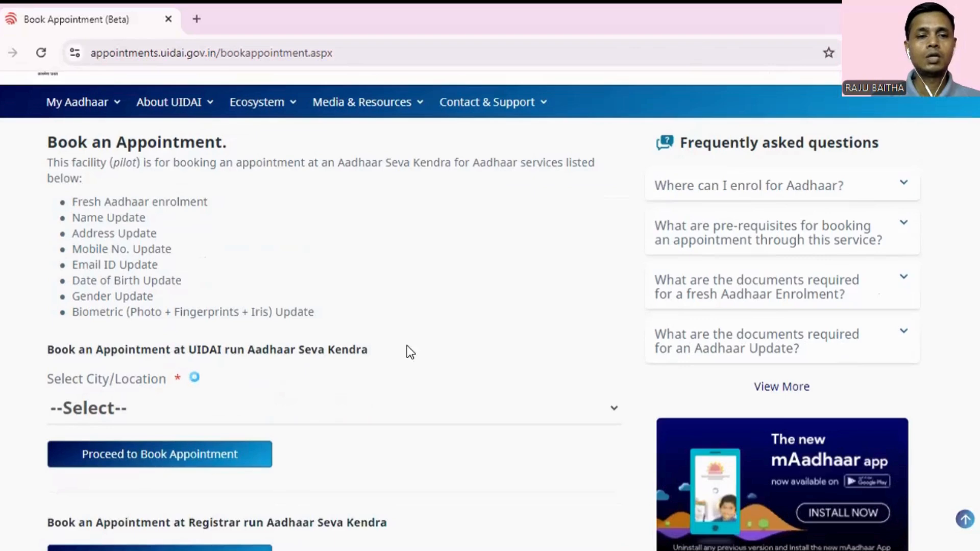
pyautogui.scroll(-2, 424, 352)
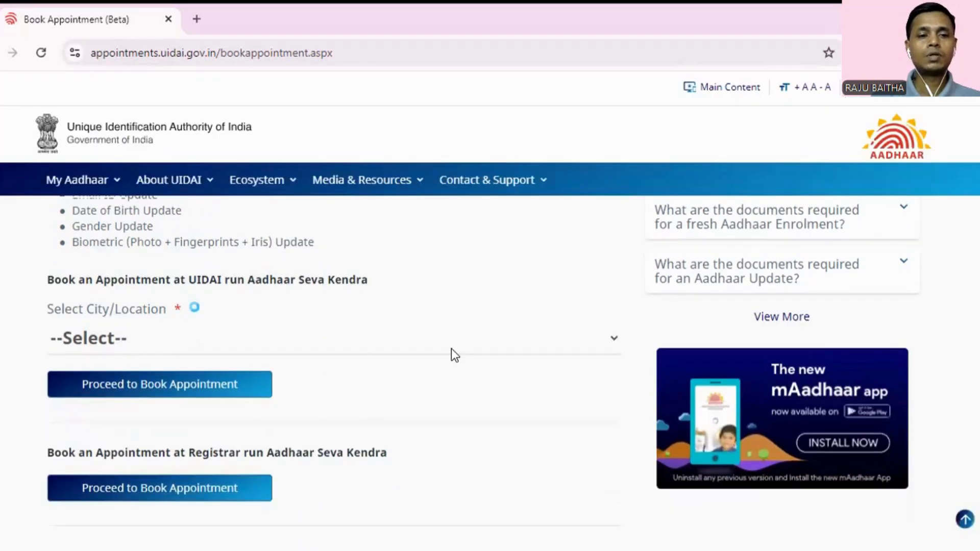
pyautogui.scroll(-1, 451, 352)
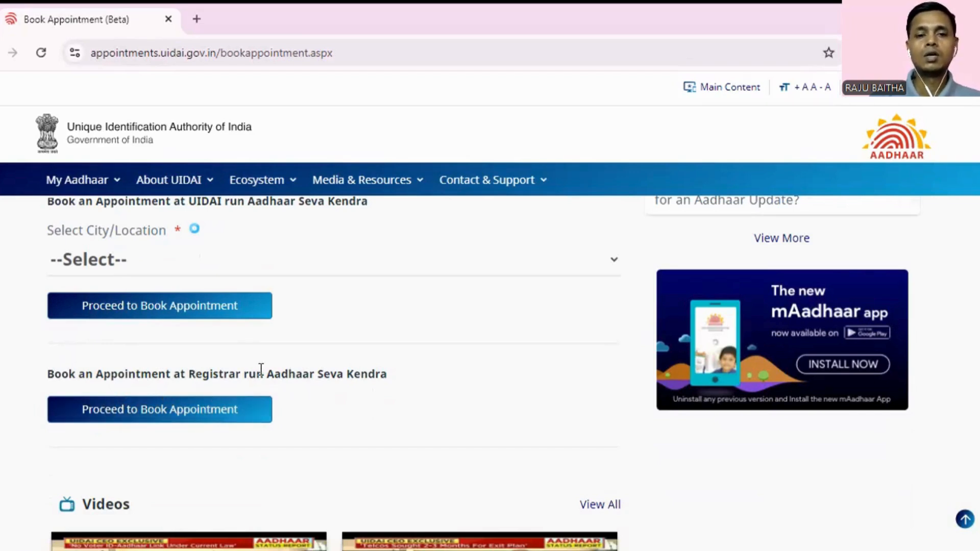
pyautogui.click(140, 417)
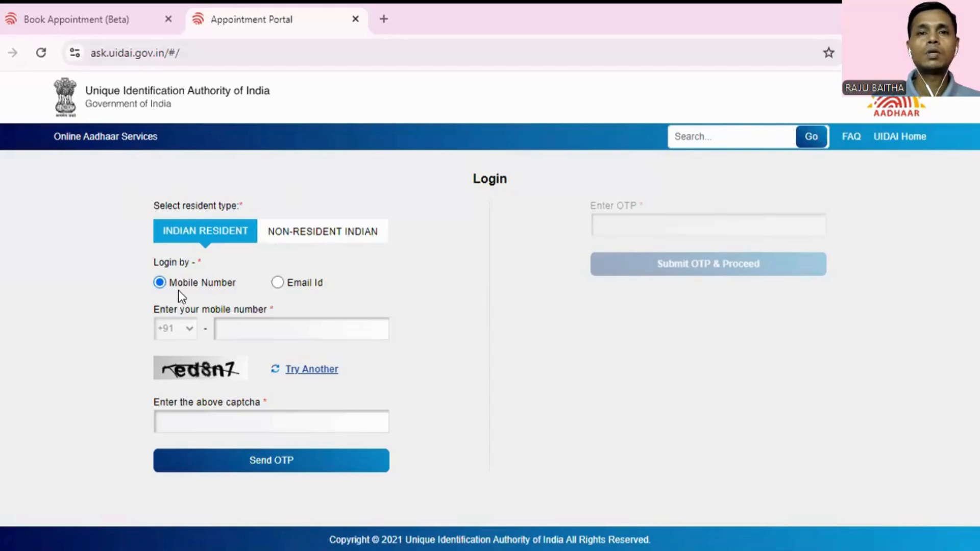
# Log in as an Indian resident with the mobile number, the captcha and the OTP.
pyautogui.click(259, 327)
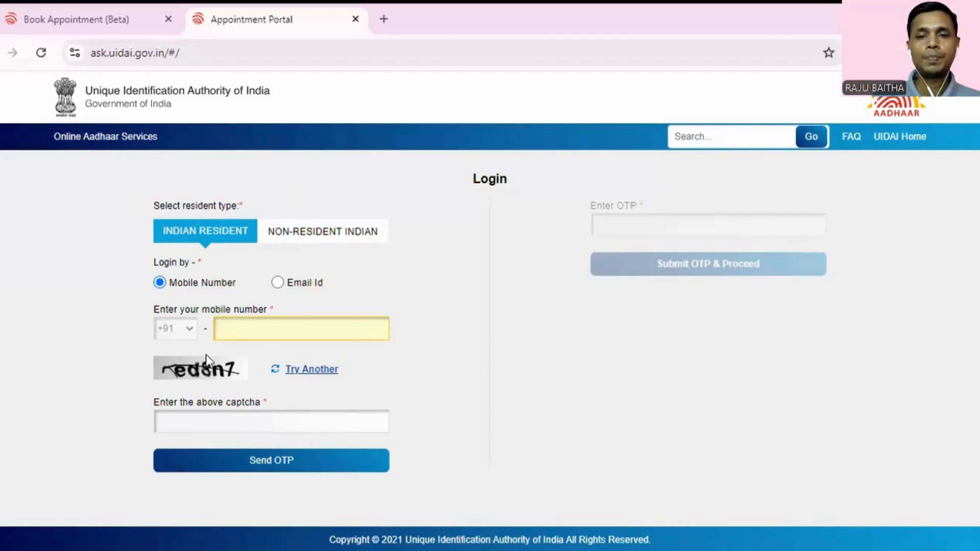
pyautogui.click(208, 421)
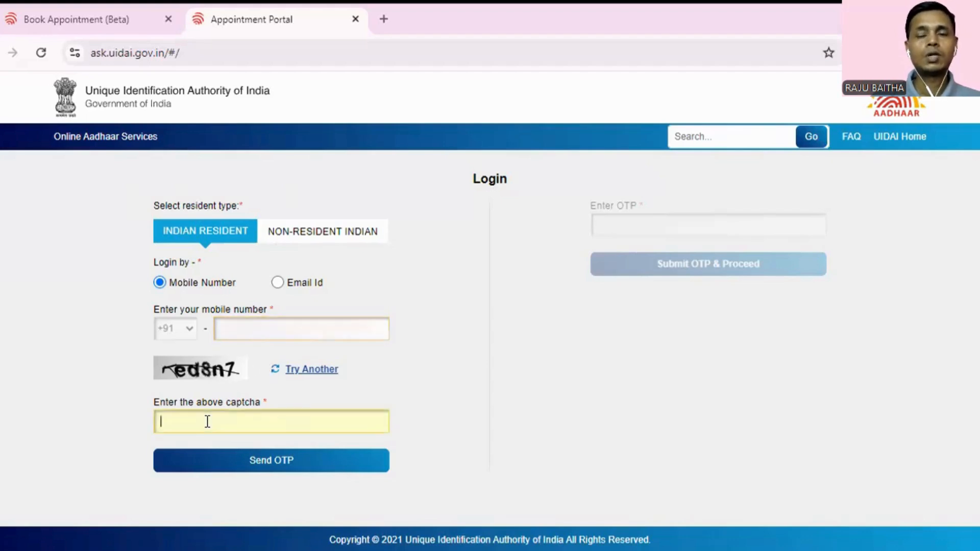
pyautogui.click(613, 223)
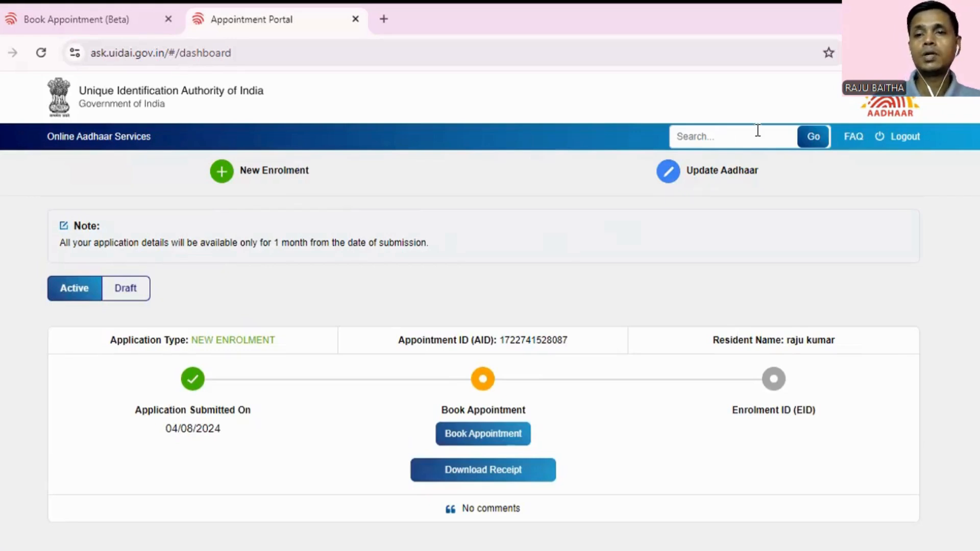
# Open the Update Aadhaar form for a document based update and go to its name and Aadhaar number fields.
pyautogui.click(710, 173)
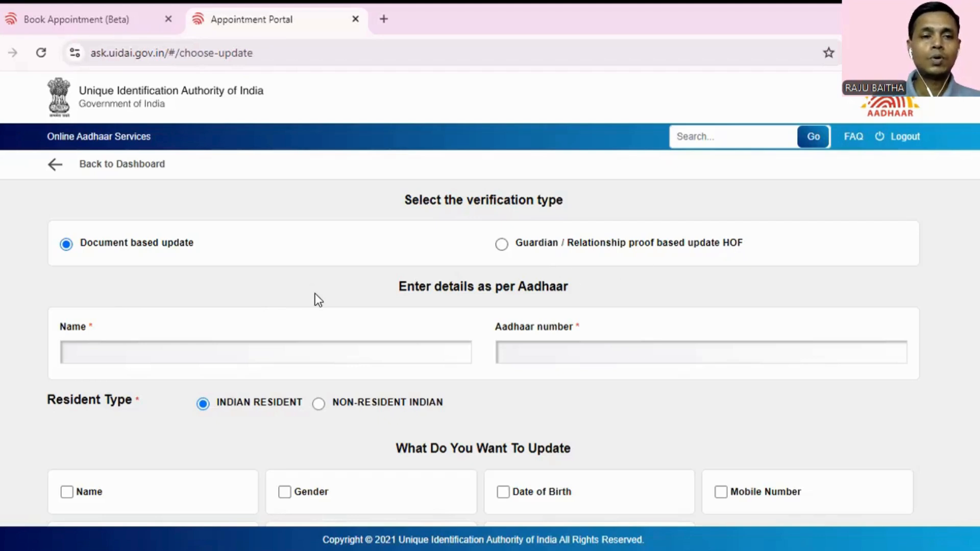
pyautogui.scroll(-2, 148, 325)
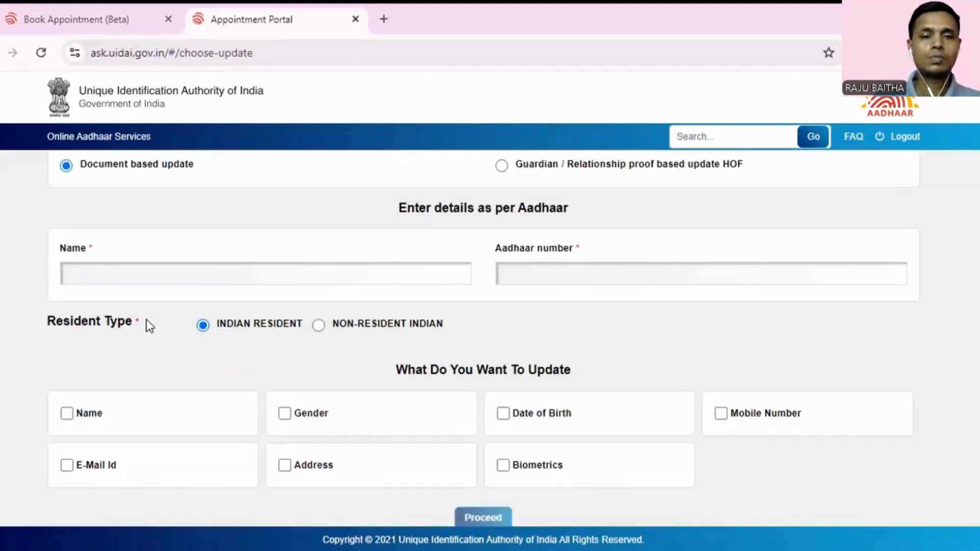
pyautogui.click(117, 279)
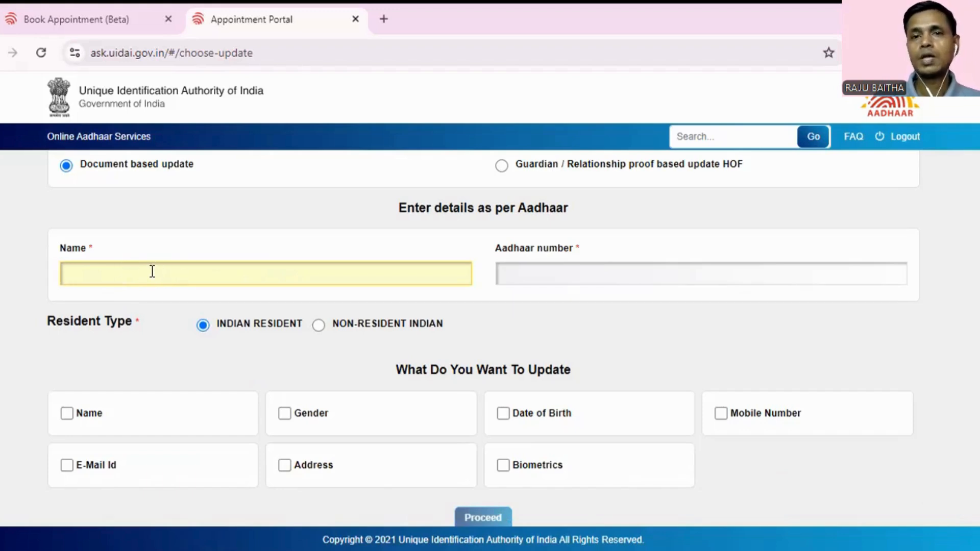
pyautogui.click(564, 270)
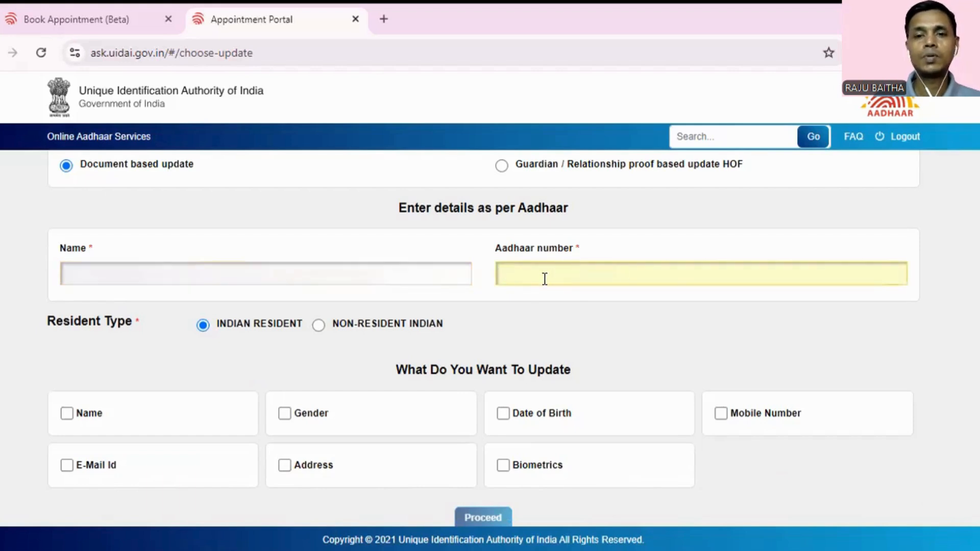
pyautogui.scroll(-1, 186, 366)
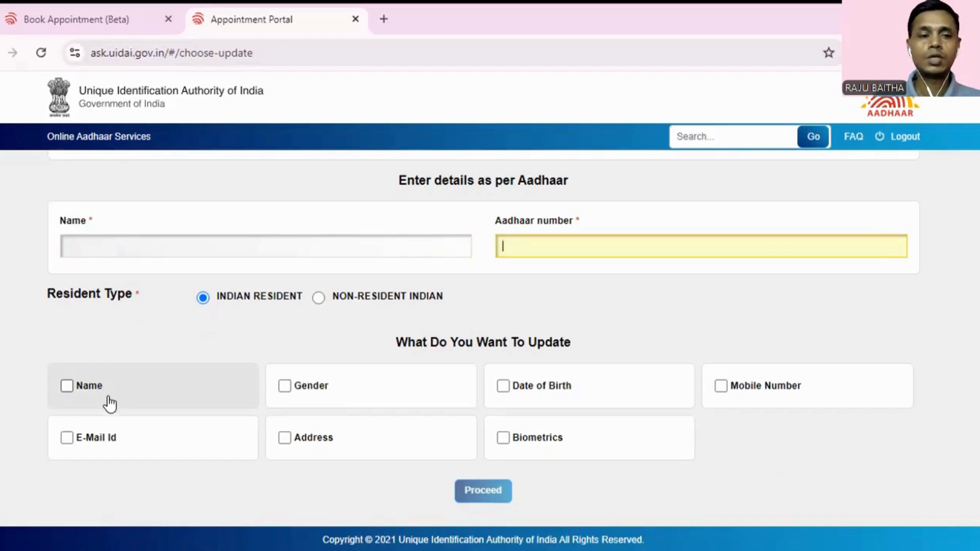
pyautogui.click(72, 391)
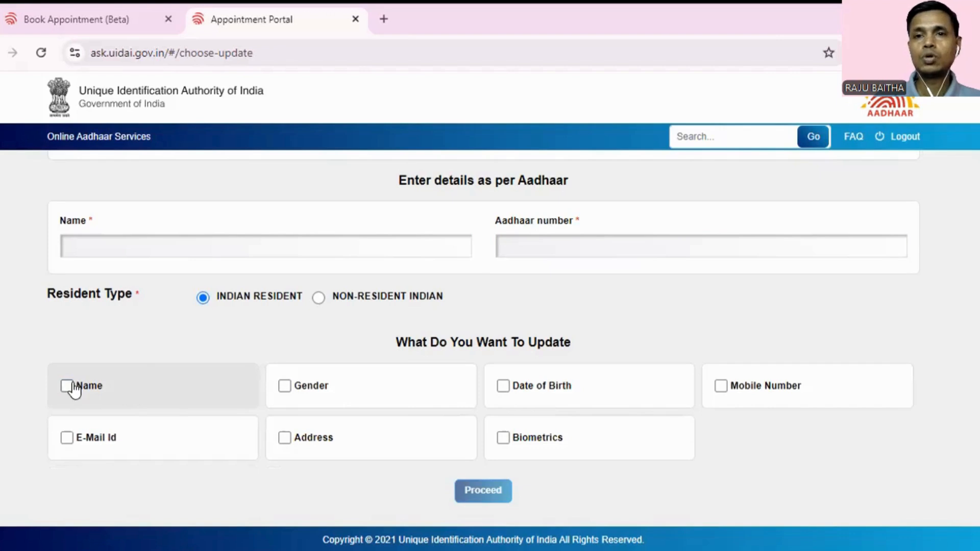
pyautogui.click(284, 387)
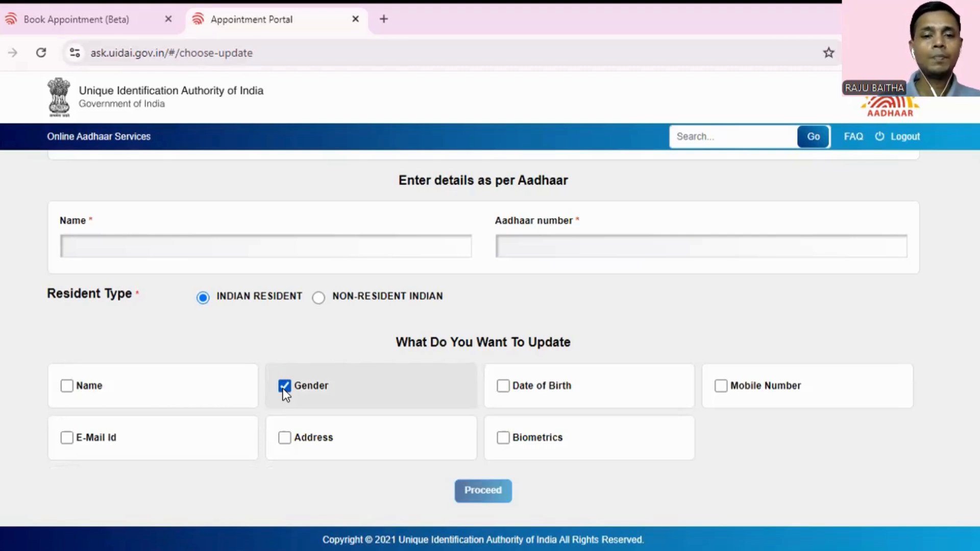
pyautogui.click(285, 387)
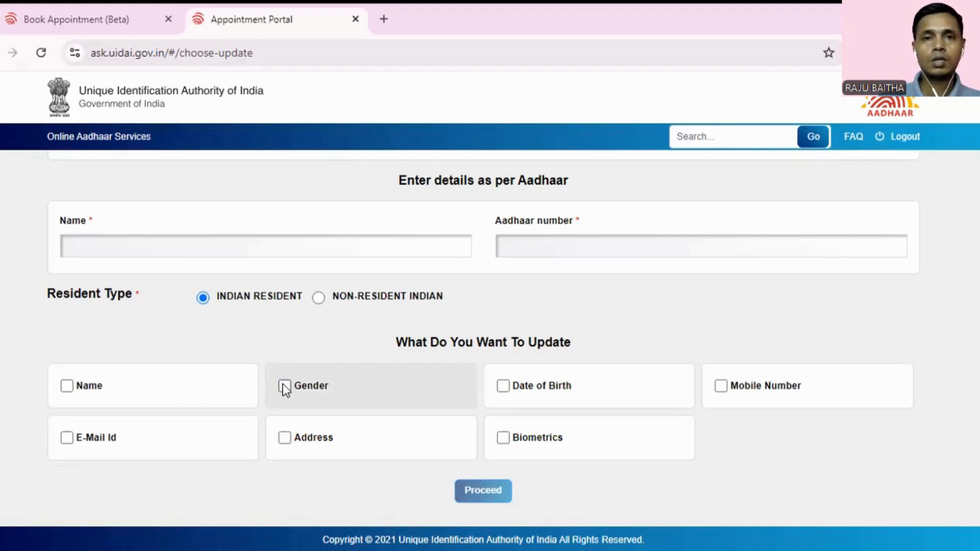
pyautogui.click(499, 391)
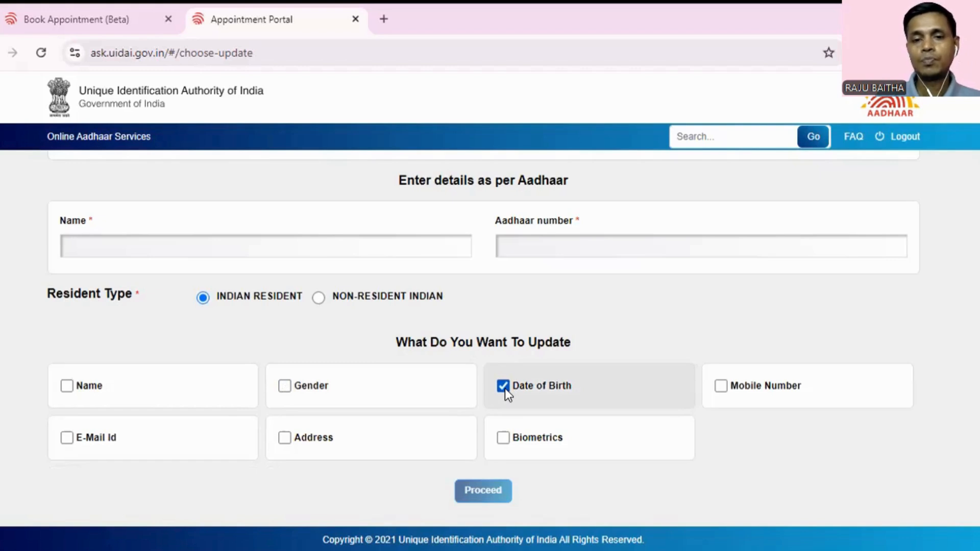
pyautogui.click(503, 387)
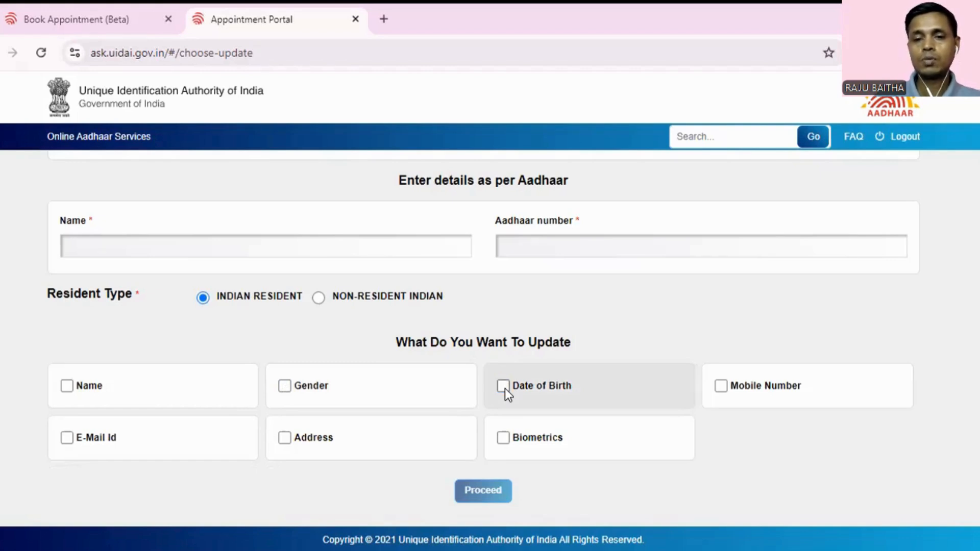
pyautogui.click(720, 387)
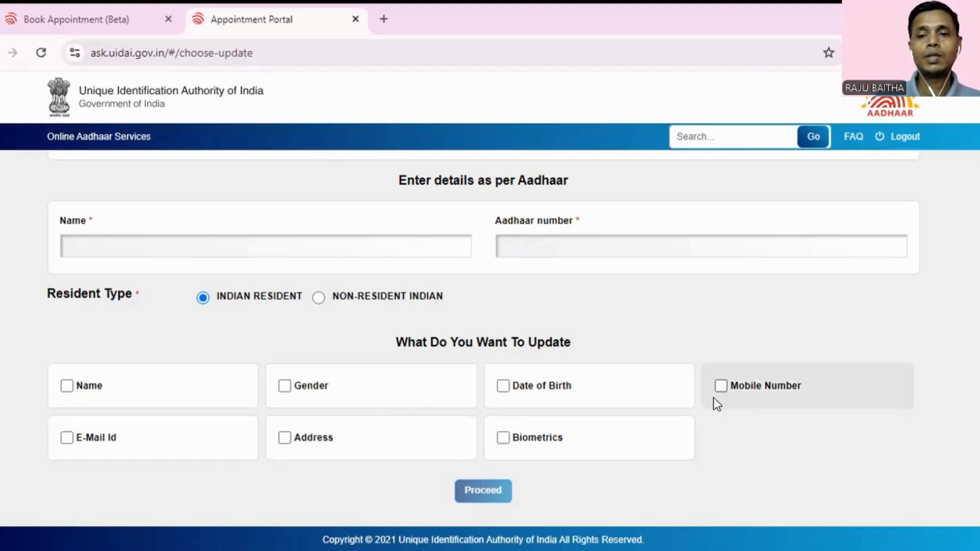
pyautogui.click(721, 386)
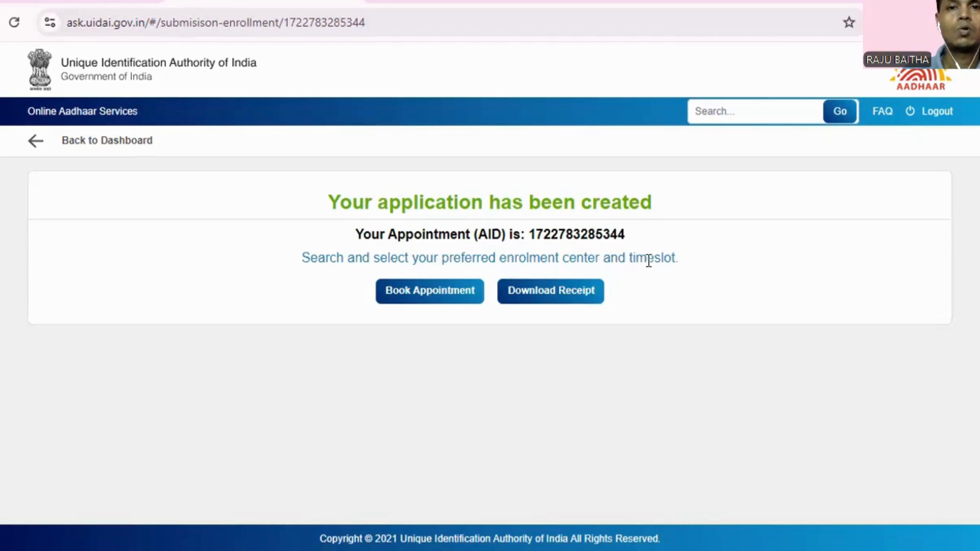
# Start booking an appointment for the created application and search for enrolment centers by pincode 110035.
pyautogui.click(425, 299)
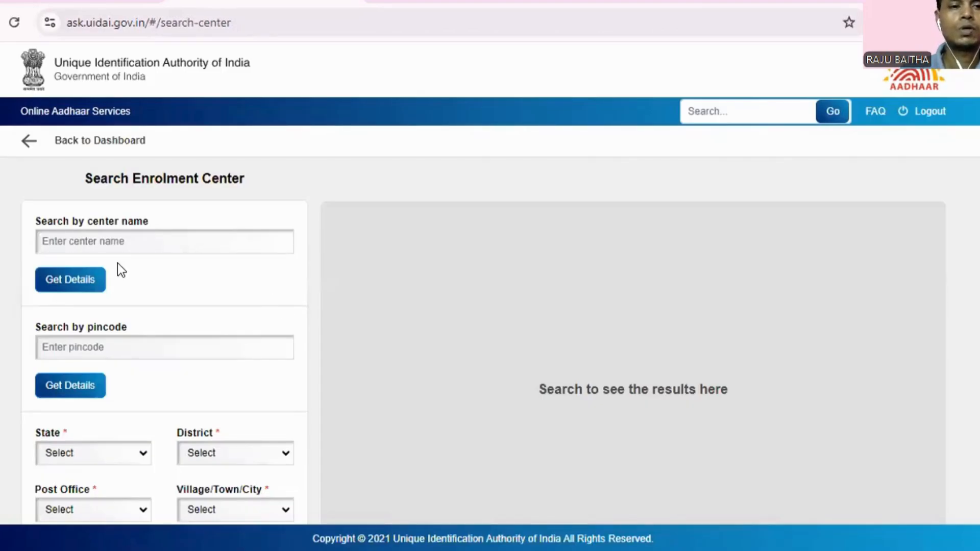
pyautogui.click(114, 240)
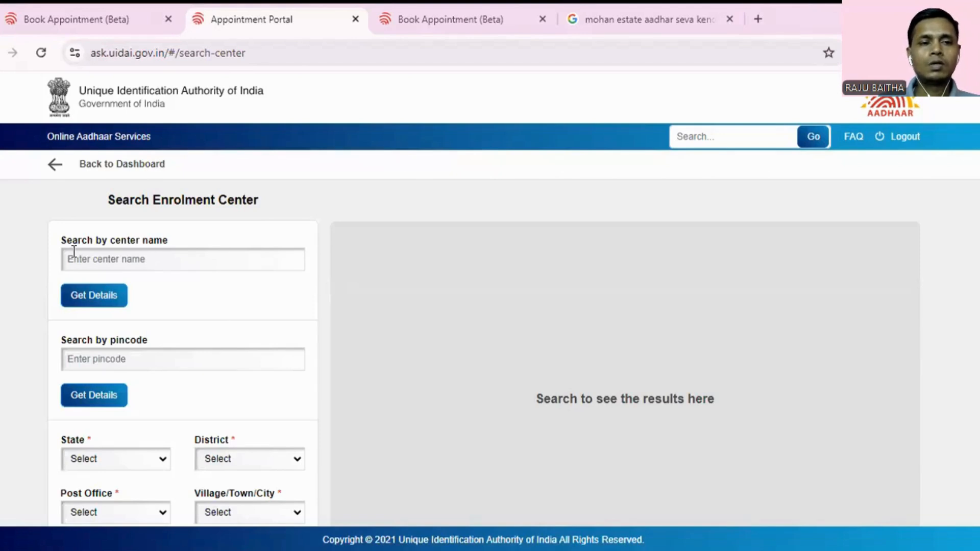
pyautogui.click(143, 258)
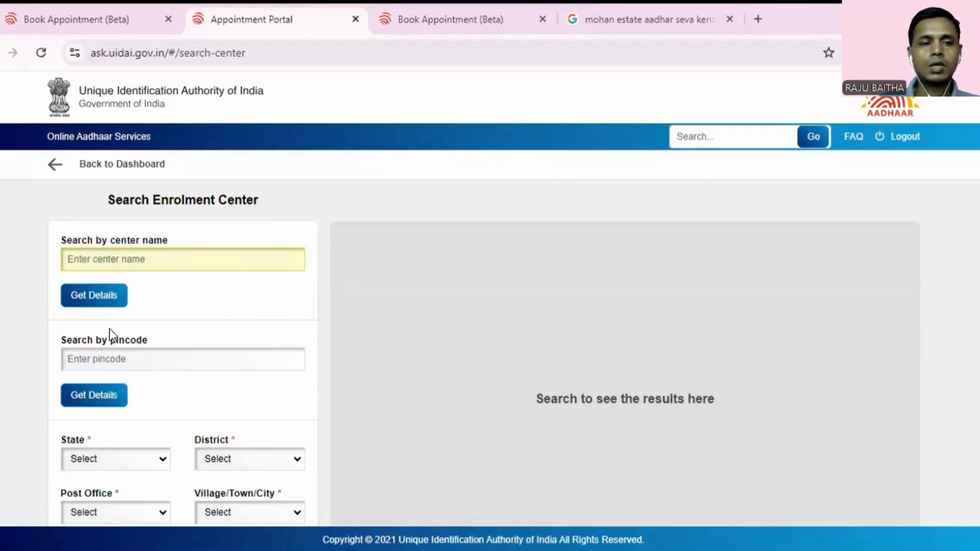
pyautogui.click(96, 355)
pyautogui.write('11')
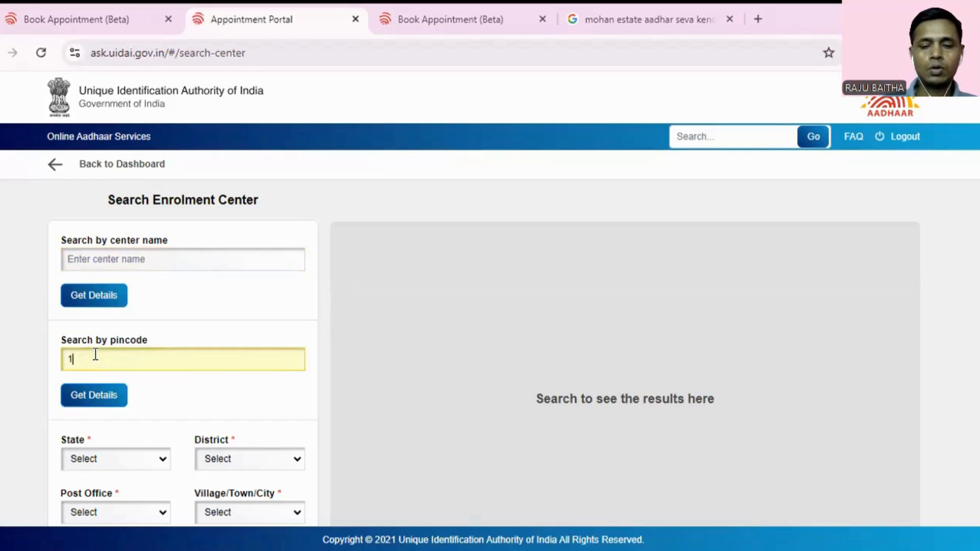
pyautogui.write('00')
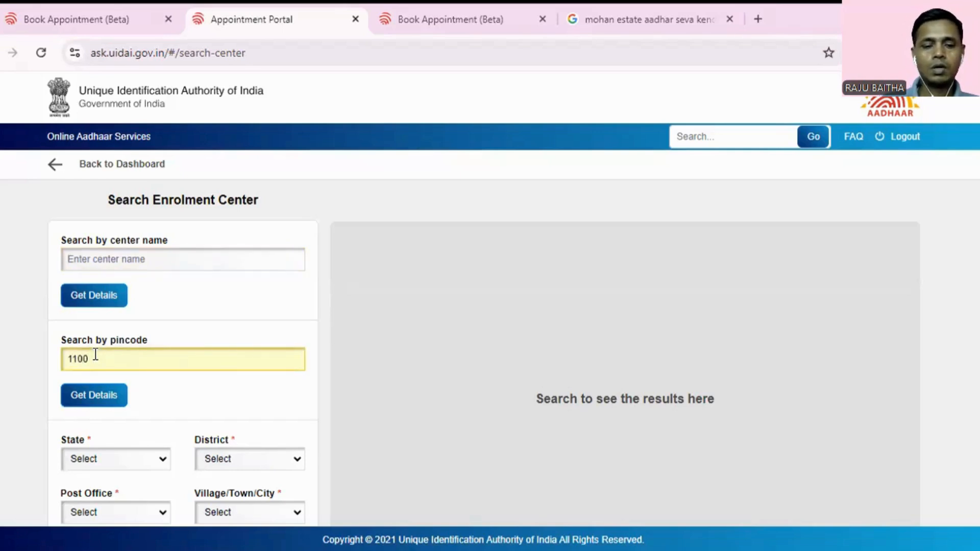
pyautogui.write('36')
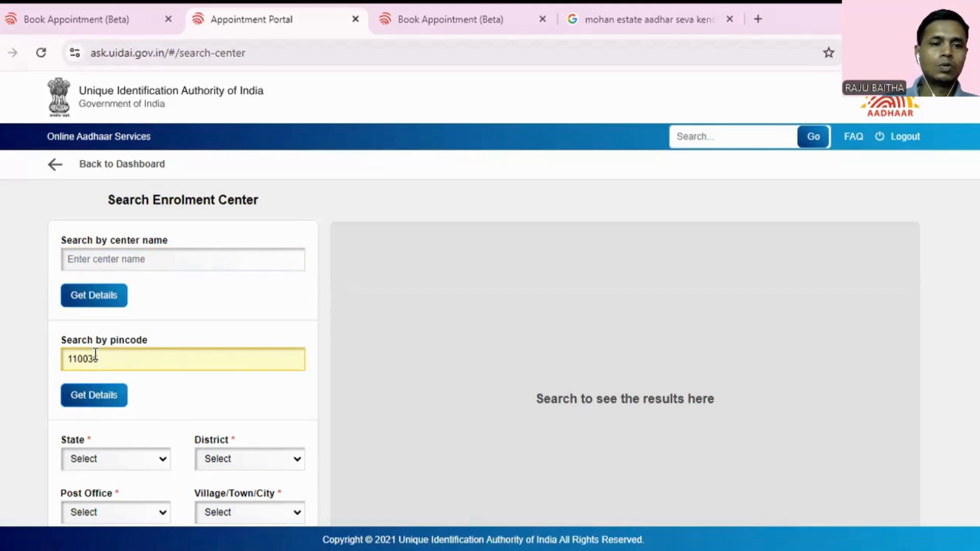
pyautogui.click(105, 395)
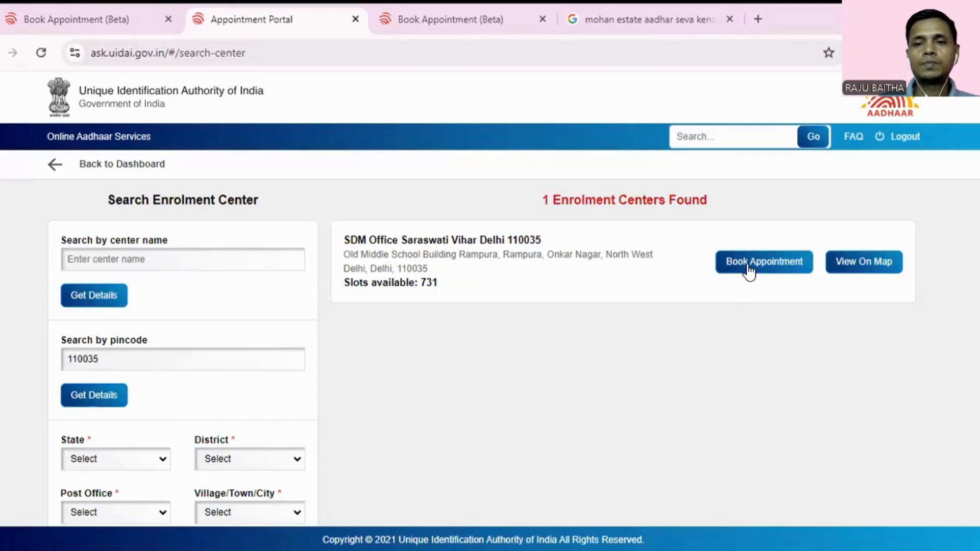
# Book at the SDM Office Saraswati Vihar center and choose August 6, 2024 as the appointment date.
pyautogui.scroll(-2, 114, 332)
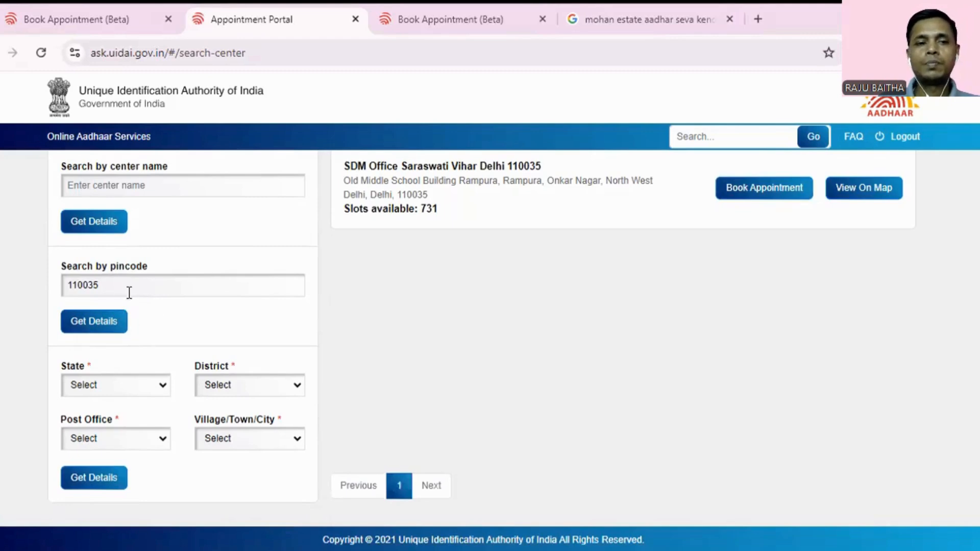
pyautogui.scroll(2, 129, 293)
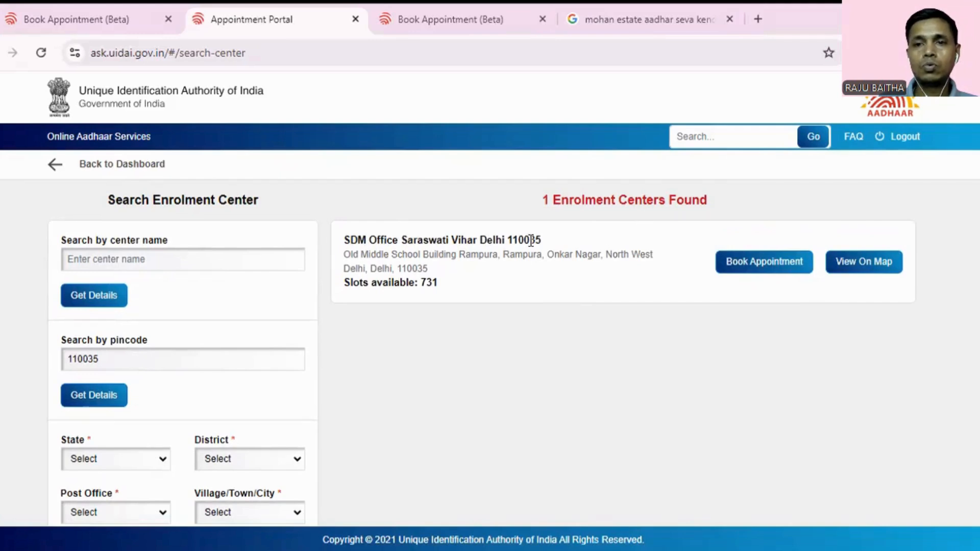
pyautogui.click(773, 263)
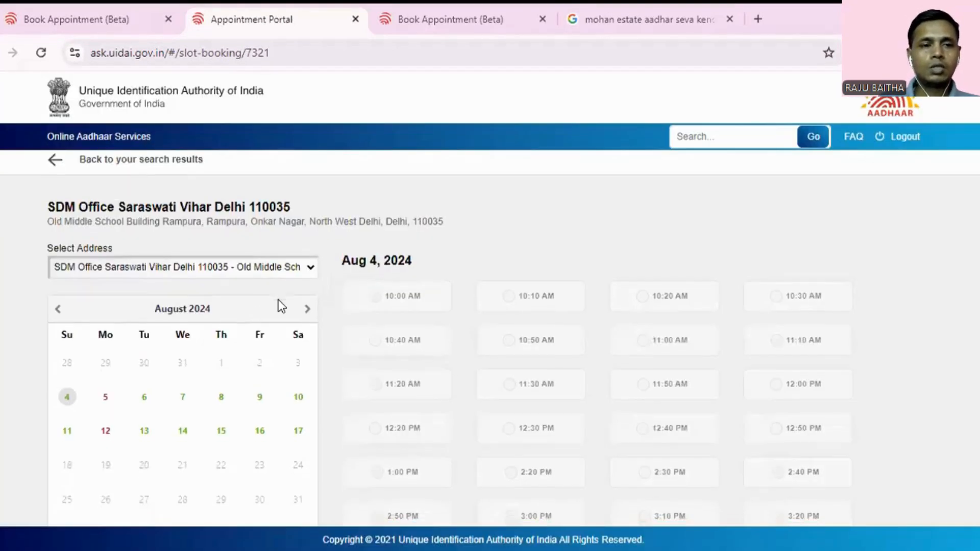
pyautogui.scroll(-1, 250, 306)
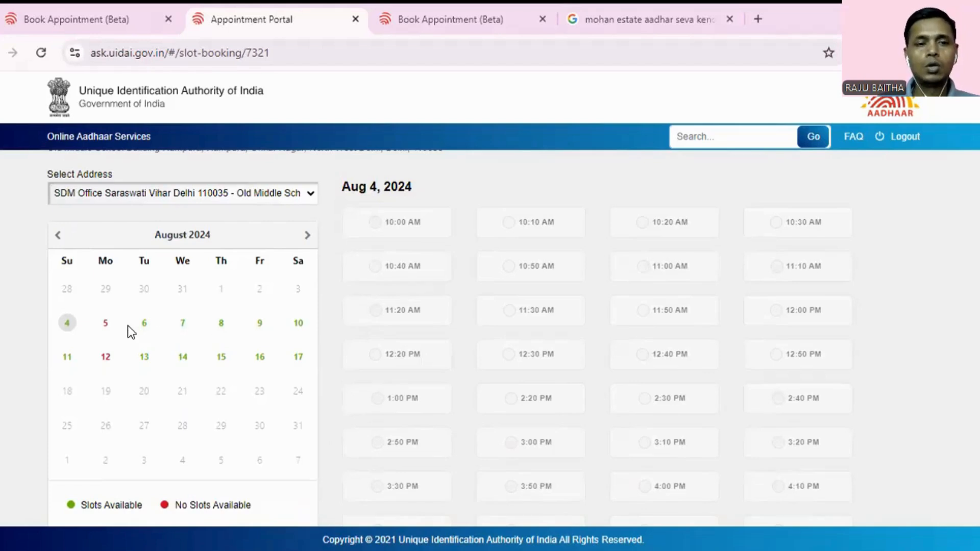
pyautogui.click(143, 330)
pyautogui.scroll(1, 616, 340)
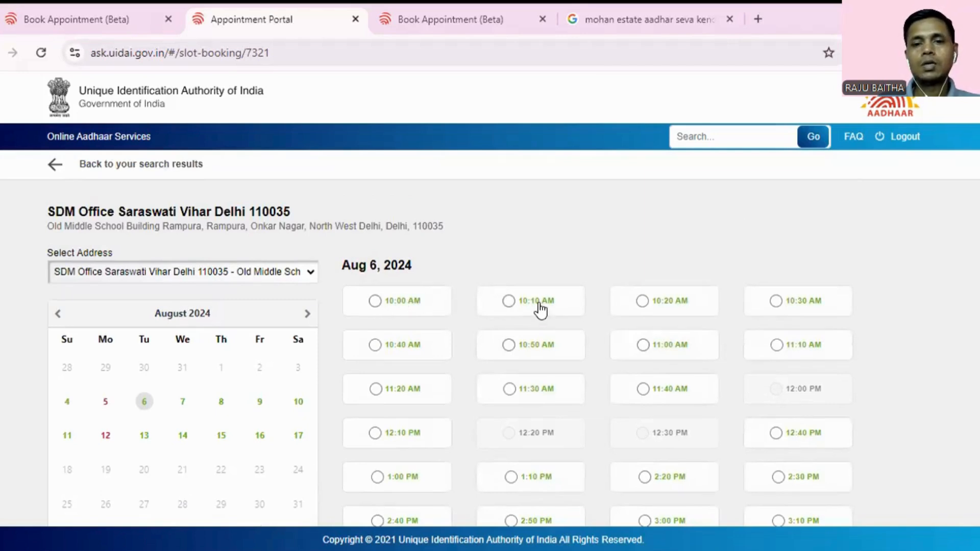
# Look through the full list of time slots offered for August 6, 2024, from morning to evening.
pyautogui.scroll(-1, 750, 327)
pyautogui.scroll(-1, 750, 329)
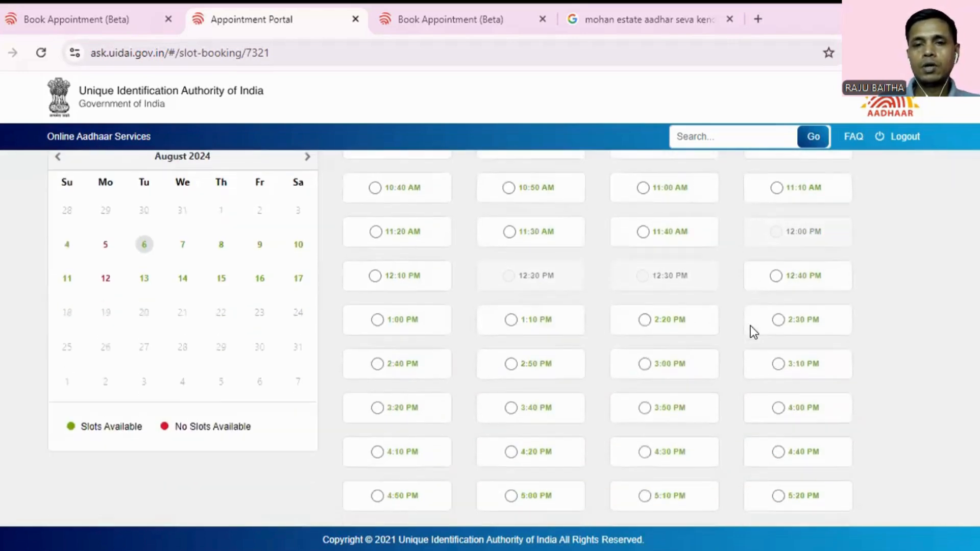
pyautogui.scroll(1, 652, 249)
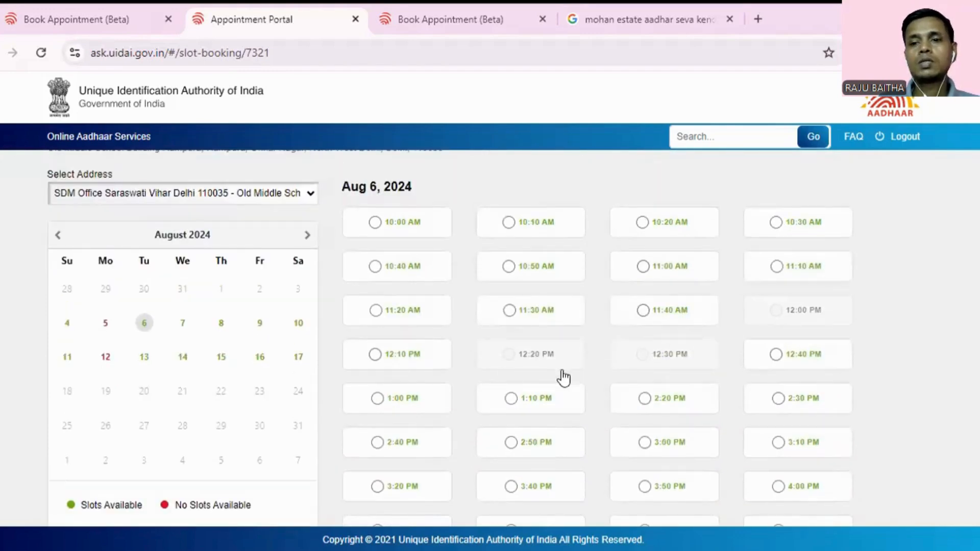
pyautogui.scroll(-1, 770, 376)
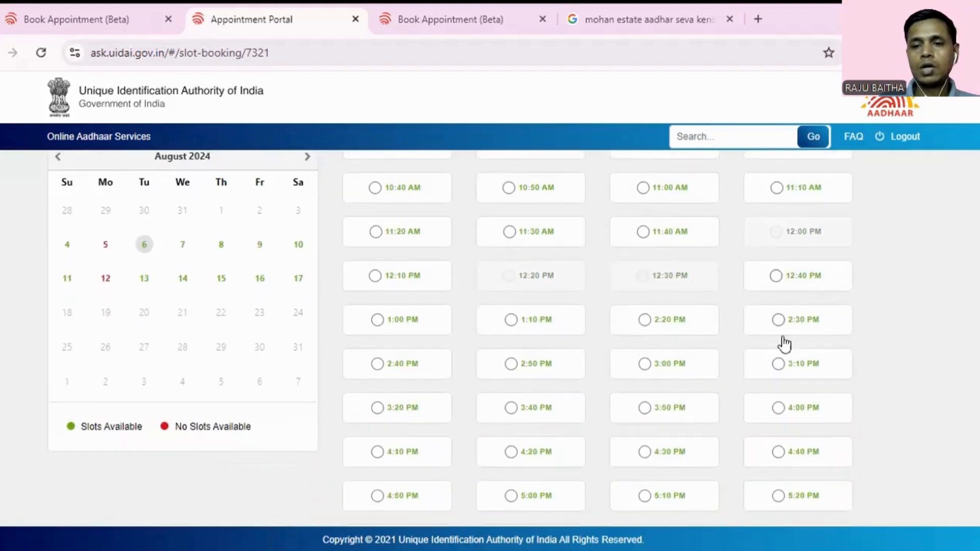
pyautogui.scroll(-5, 525, 427)
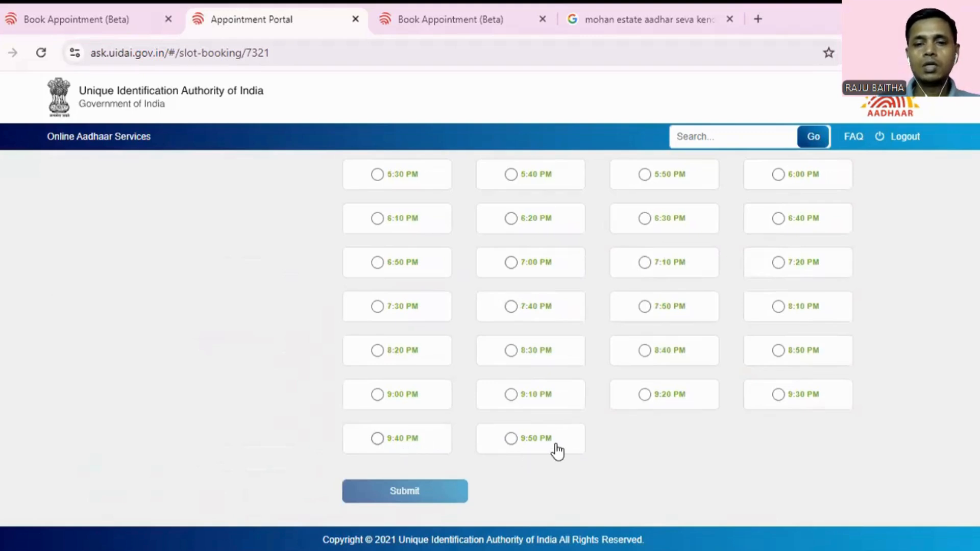
pyautogui.scroll(2, 692, 377)
pyautogui.scroll(7, 697, 379)
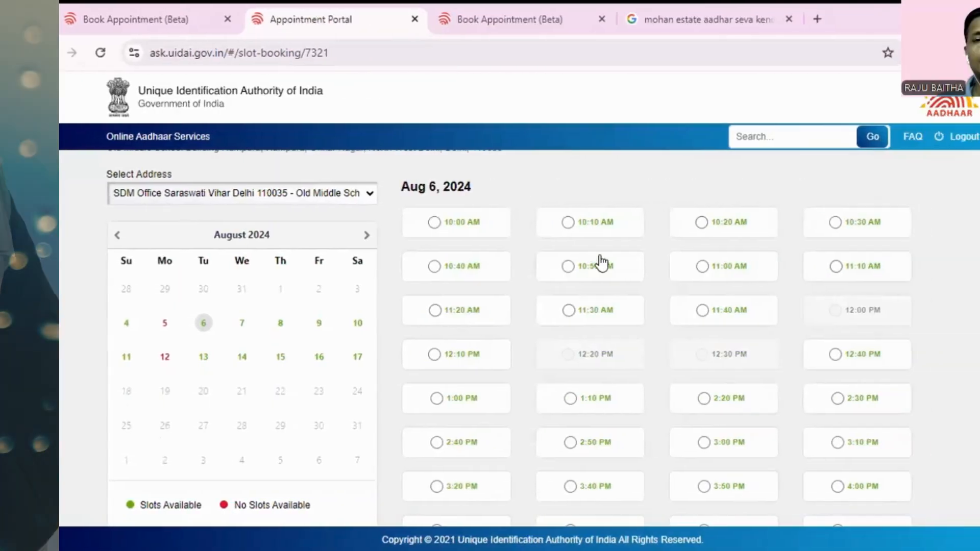
pyautogui.scroll(2, 774, 347)
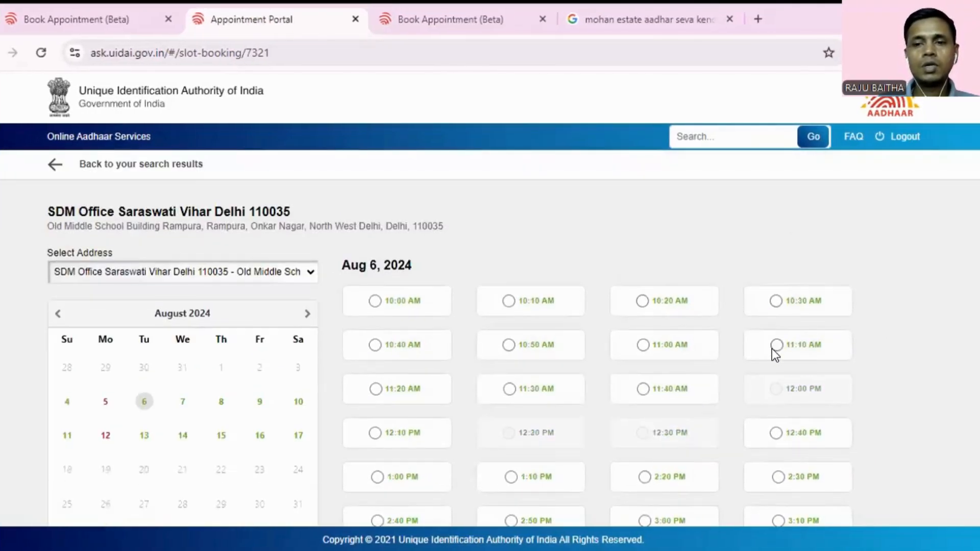
# Choose the 11:10 AM slot, submit it and confirm the booking at the SDM Office Saraswati Vihar center.
pyautogui.scroll(-2, 777, 368)
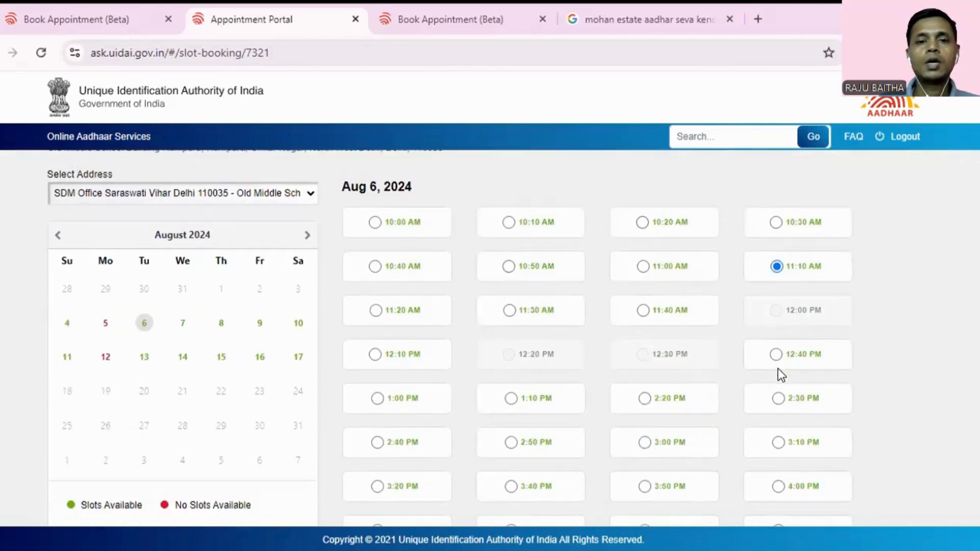
pyautogui.scroll(-10, 704, 322)
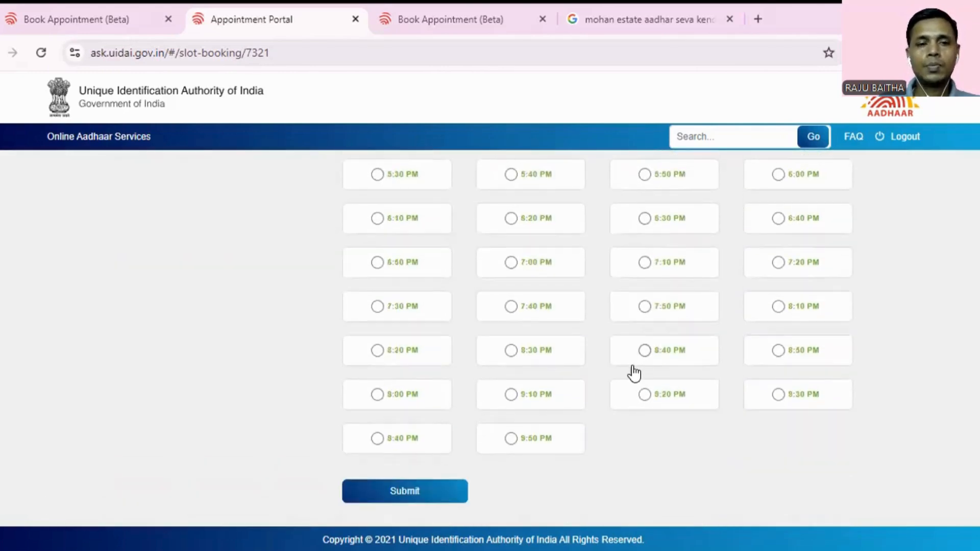
pyautogui.click(414, 491)
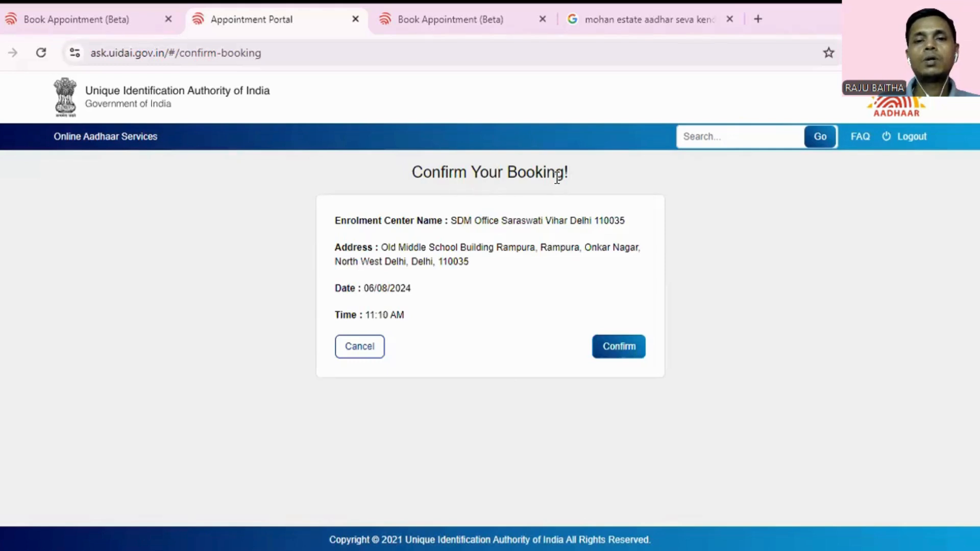
pyautogui.click(625, 352)
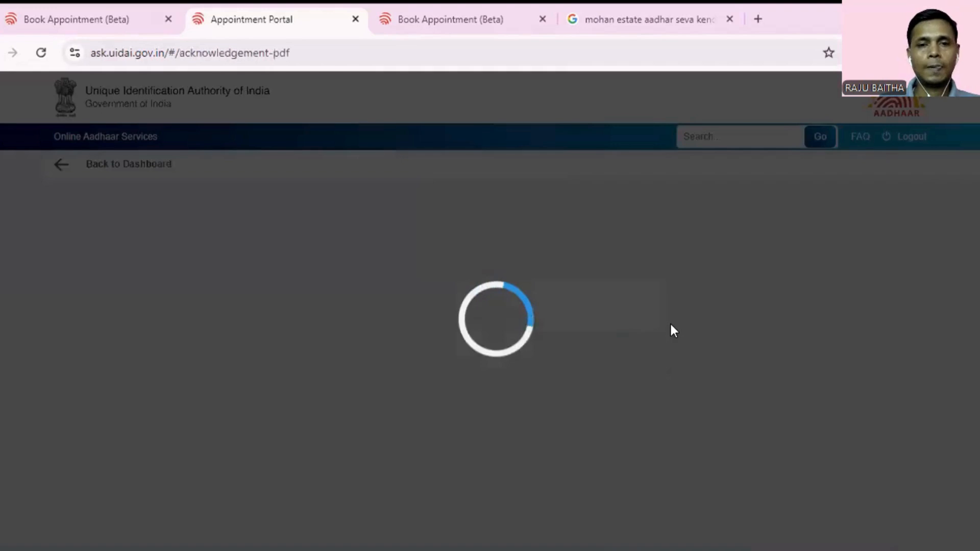